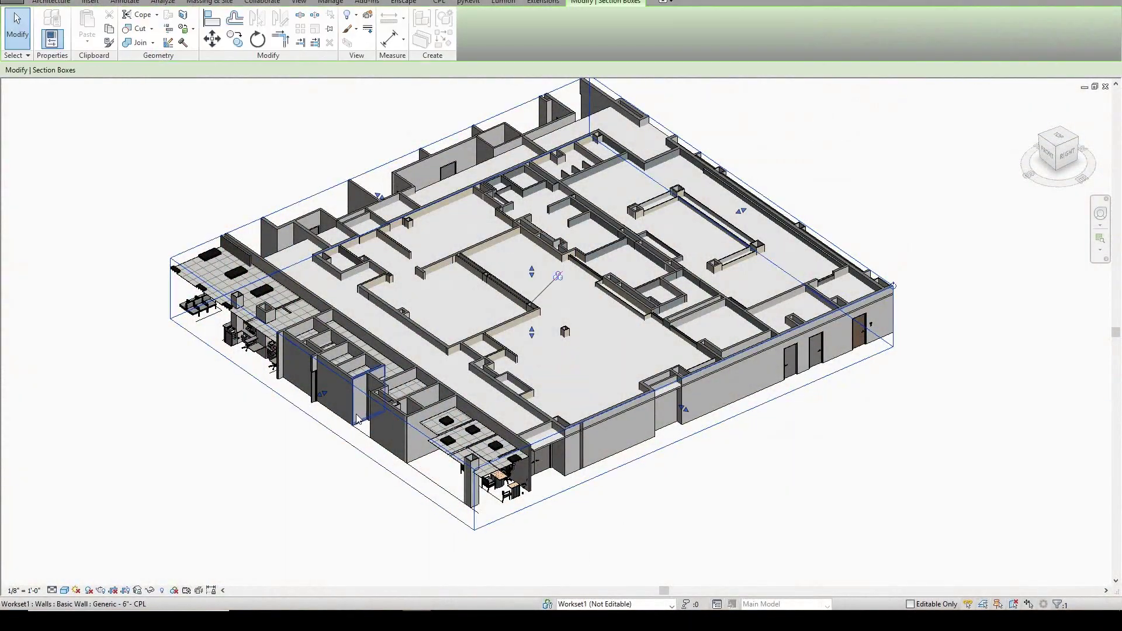
- Pull the section box face beside the small rooms slightly inward to cut through their outer walls, and deselect the box
{"action": "left_click_drag", "start_coordinate": [320, 399], "coordinate": [329, 391]}
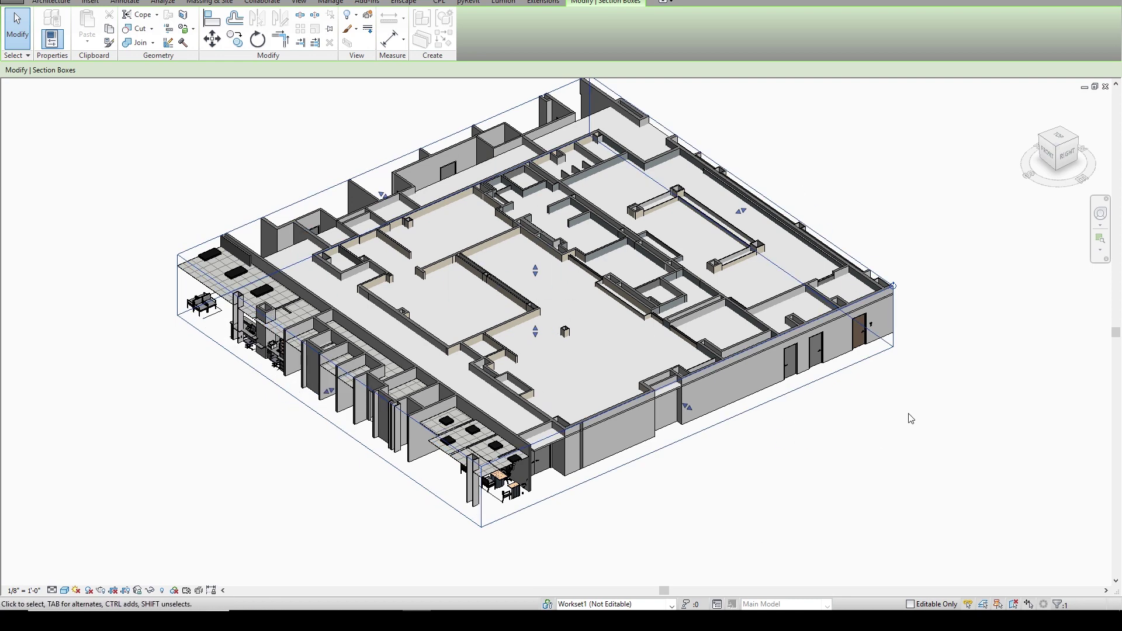
{"action": "middle_click_drag", "start_coordinate": [912, 418], "coordinate": [897, 434]}
{"action": "left_click", "coordinate": [895, 433]}
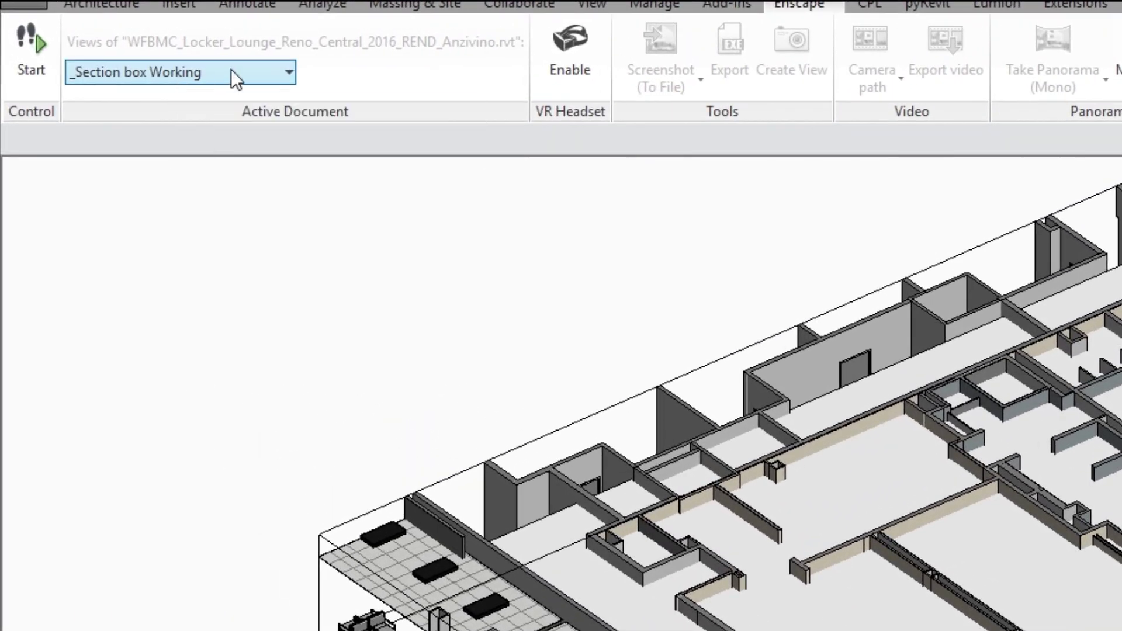
- Start the Enscape live rendering with _Section box Working as the active view
{"action": "left_click", "coordinate": [214, 67]}
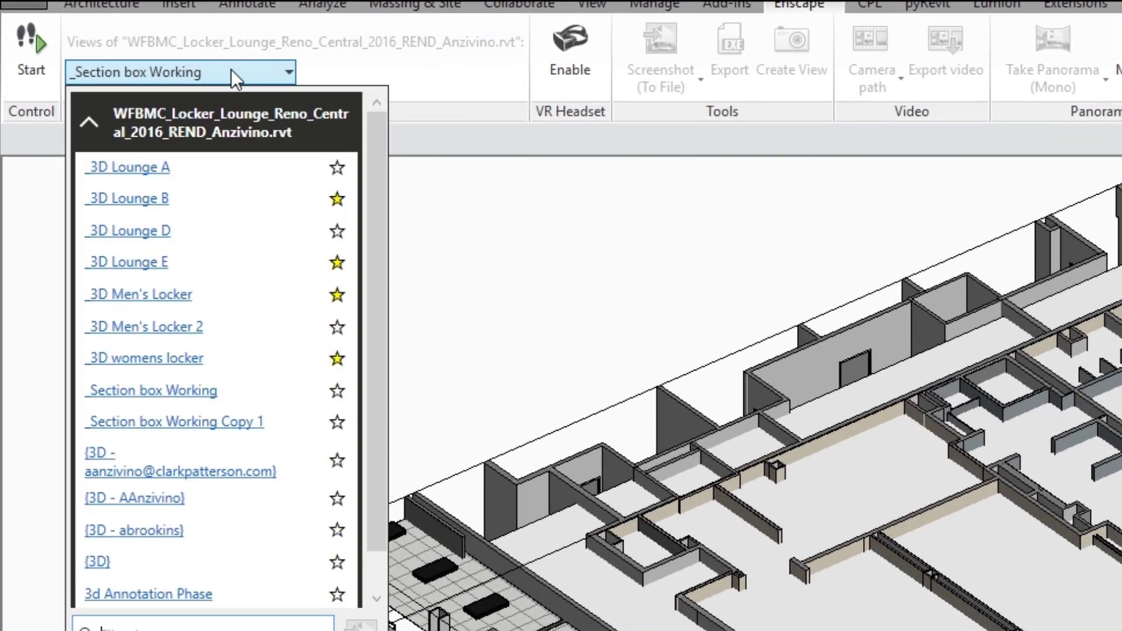
{"action": "left_click", "coordinate": [213, 69]}
{"action": "left_click", "coordinate": [35, 52]}
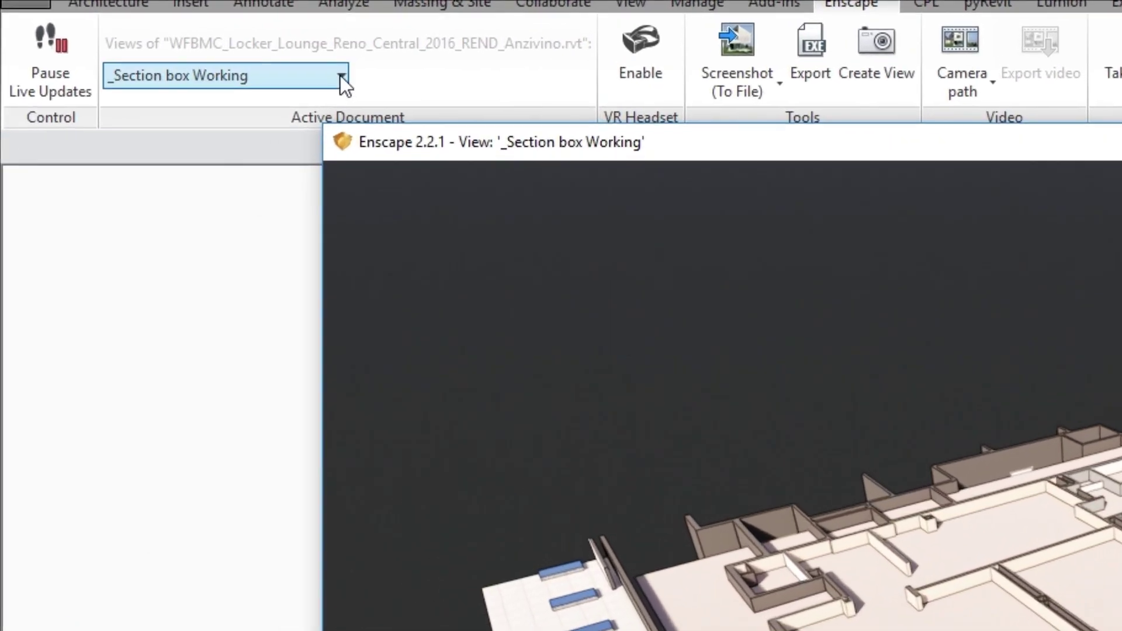
- Check which 3D views are marked as favorites in the Enscape view list
{"action": "left_click", "coordinate": [155, 37]}
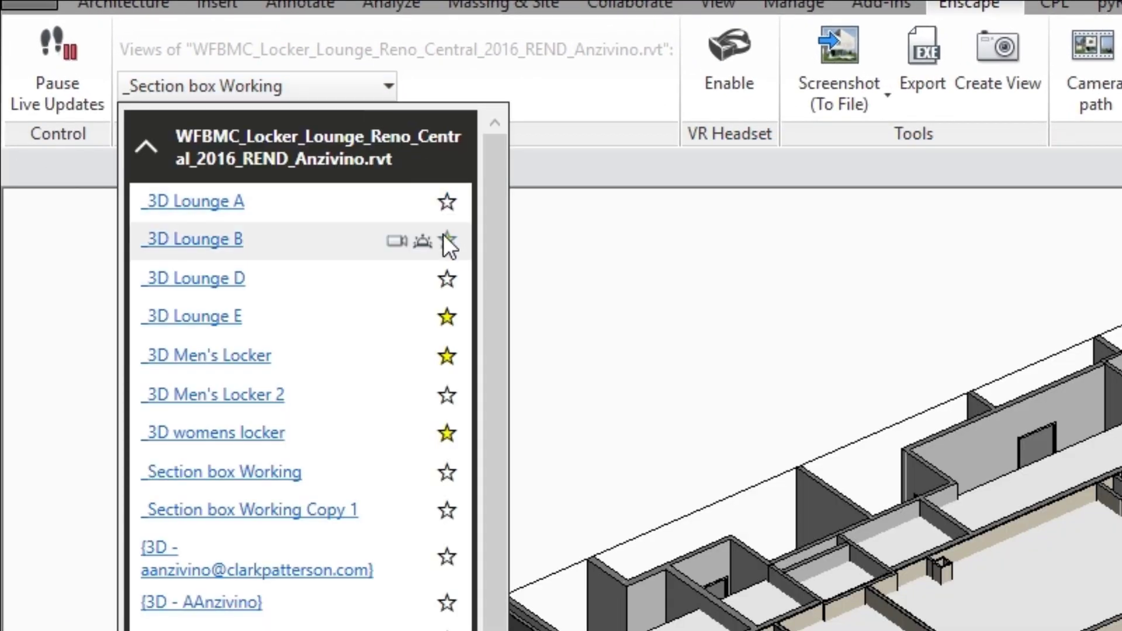
{"action": "left_click", "coordinate": [449, 315]}
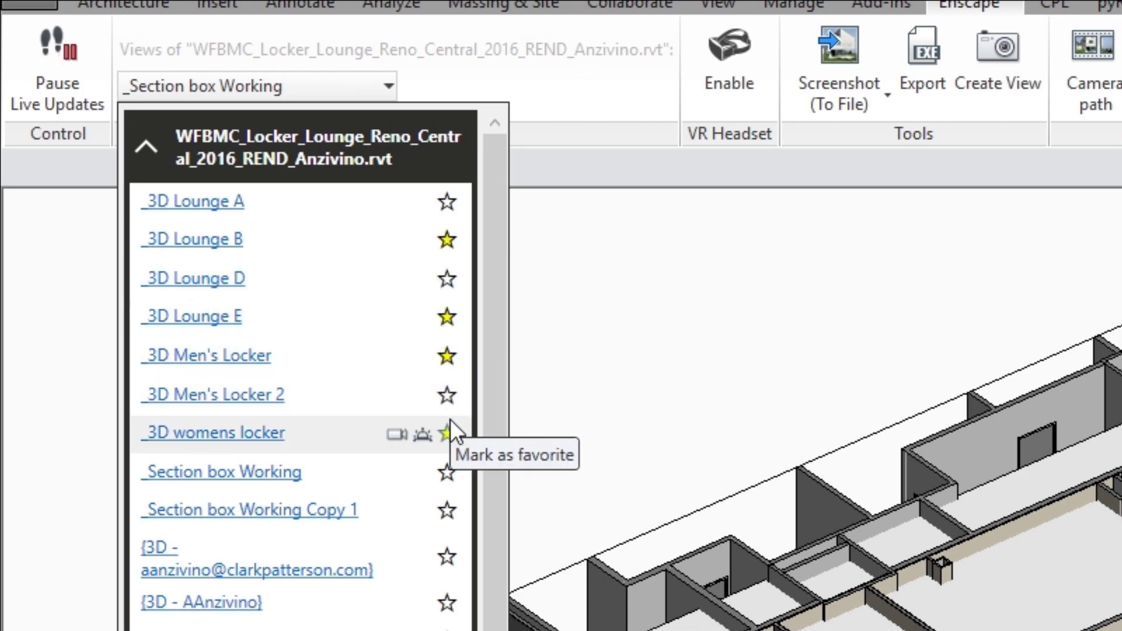
{"action": "left_click", "coordinate": [688, 293]}
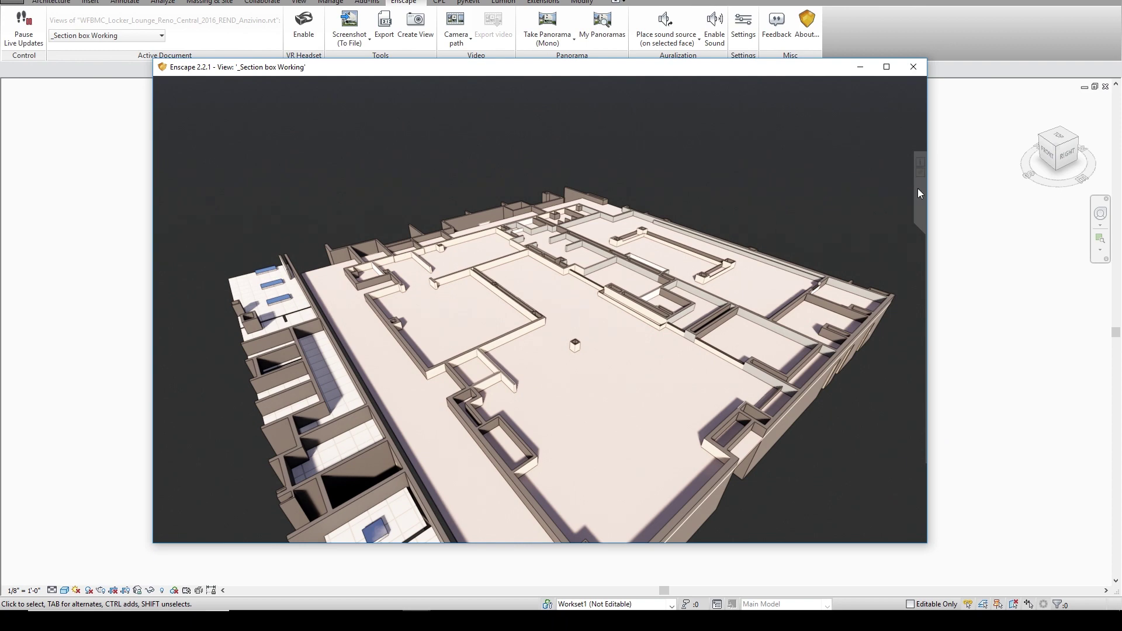
- Preview the favorite views 3D Lounge B, 3D Lounge E and 3D Men's Locker in the rendering, and return to 3D Lounge B
{"action": "mouse_move", "coordinate": [917, 188]}
{"action": "left_click", "coordinate": [887, 204]}
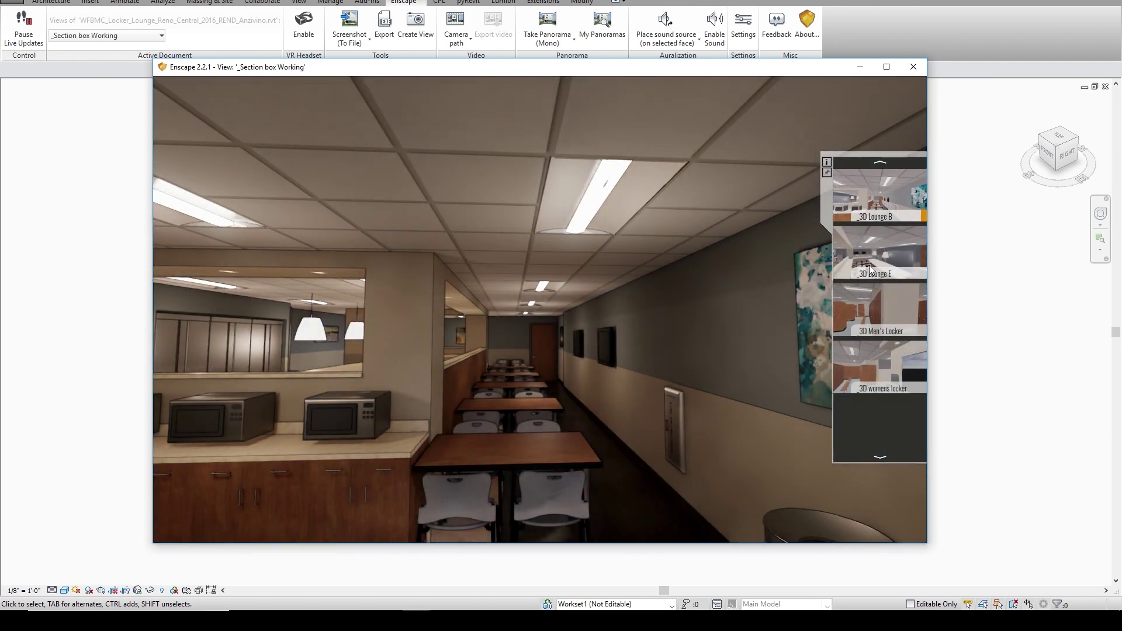
{"action": "left_click", "coordinate": [870, 270]}
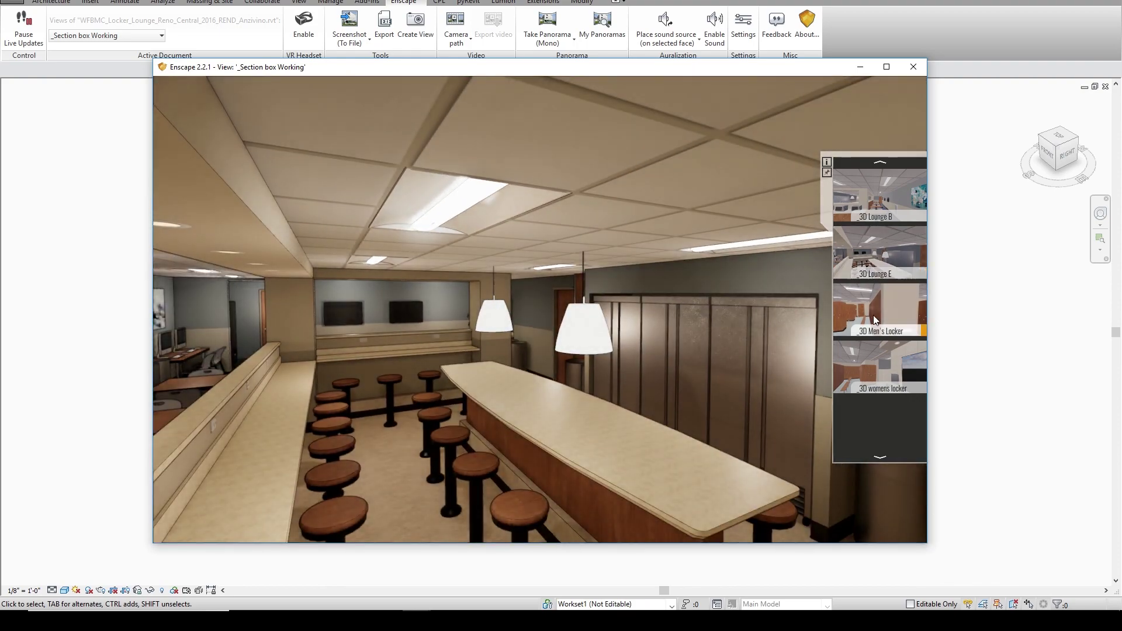
{"action": "left_click", "coordinate": [873, 319]}
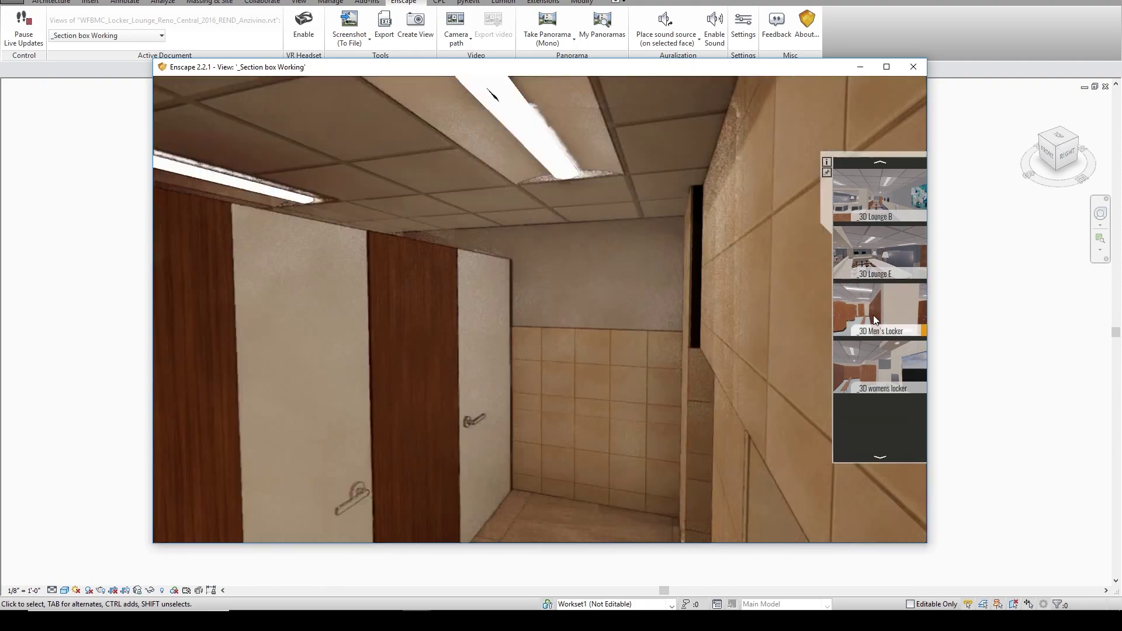
{"action": "left_click", "coordinate": [883, 209]}
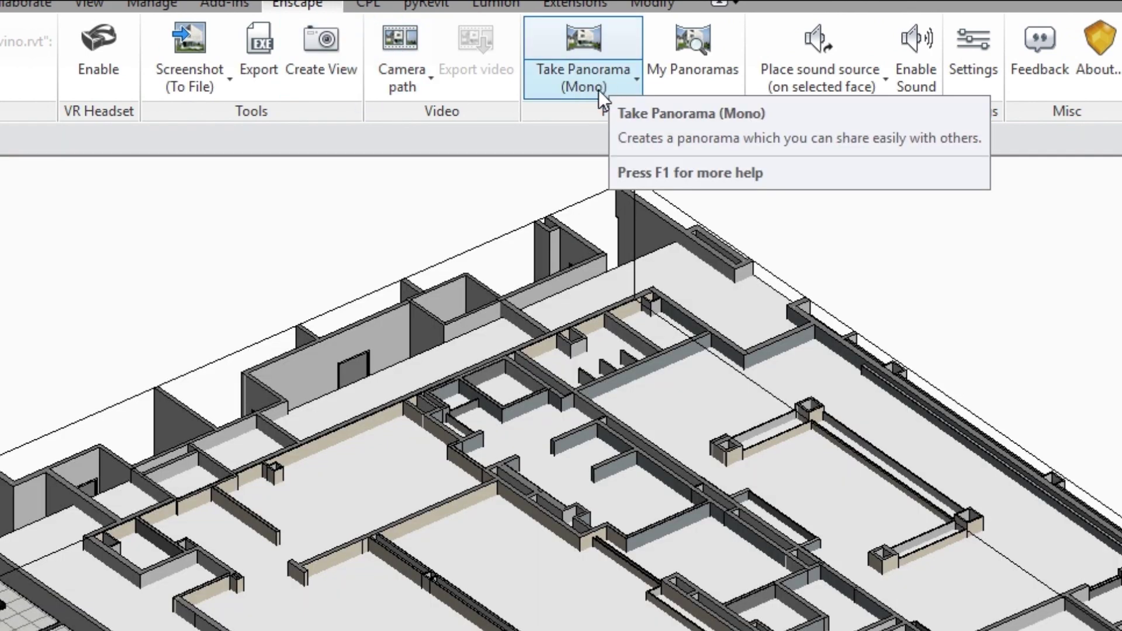
- Take a mono panorama of the 3D Lounge B view and bring the Enscape rendering window to the front
{"action": "left_click", "coordinate": [631, 80]}
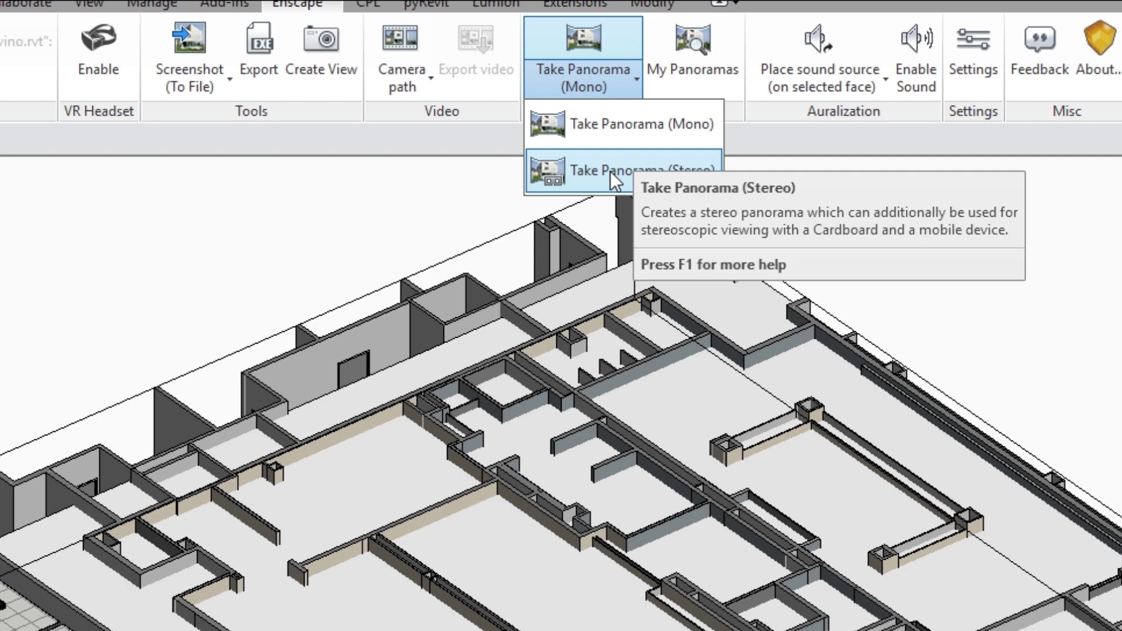
{"action": "left_click", "coordinate": [609, 121]}
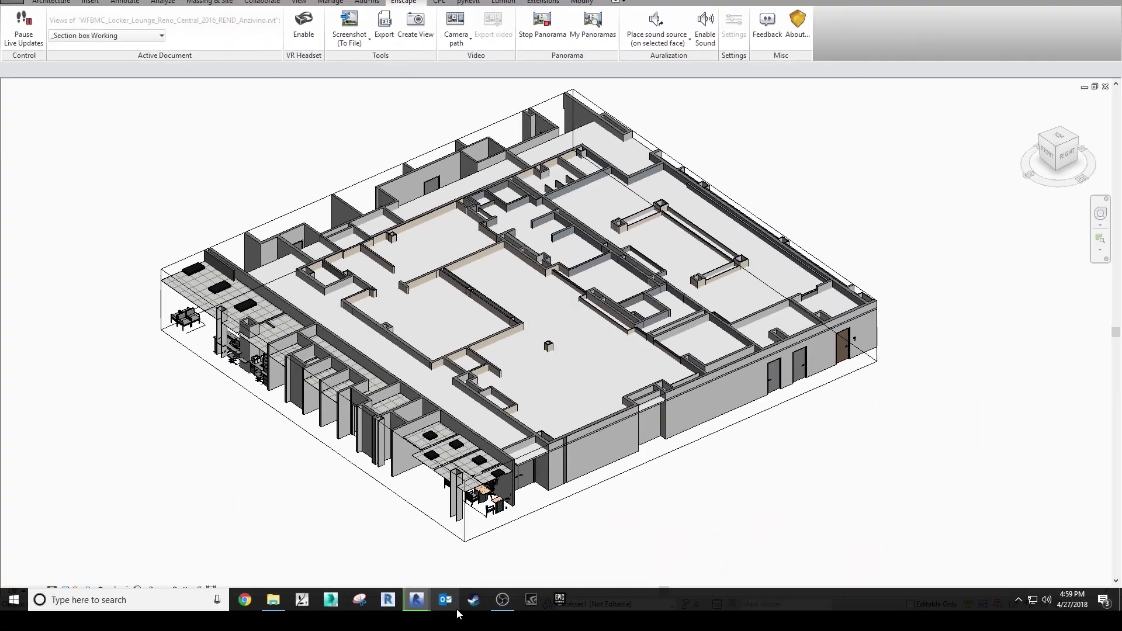
{"action": "mouse_move", "coordinate": [416, 601]}
{"action": "left_click", "coordinate": [482, 551]}
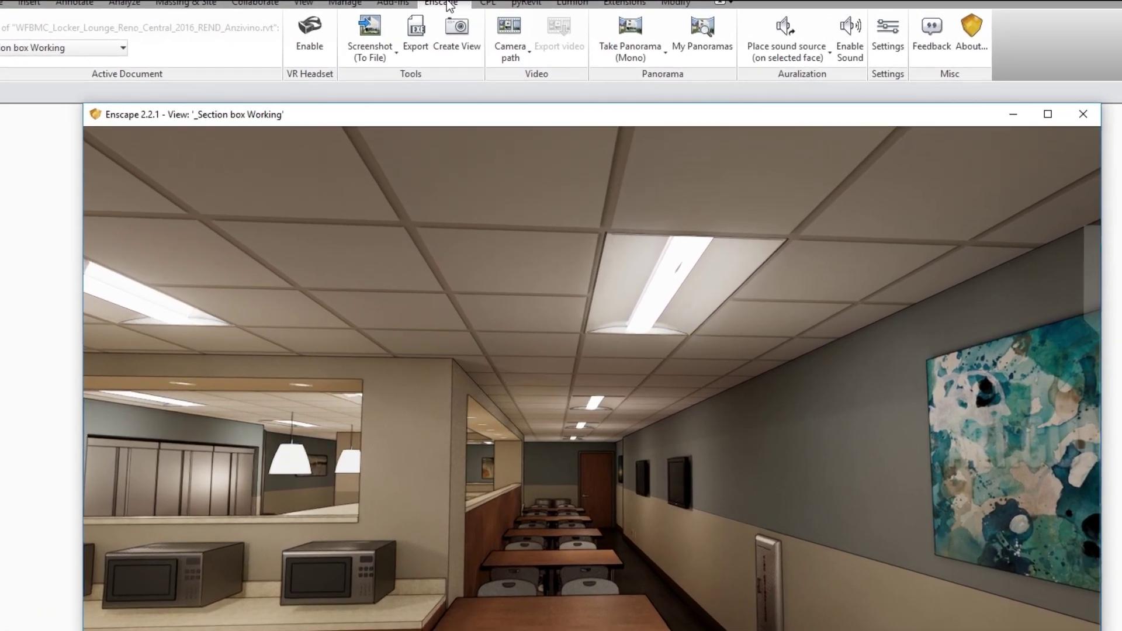
- Open the My Panoramas gallery and reposition its window over the model
{"action": "left_click", "coordinate": [407, 3]}
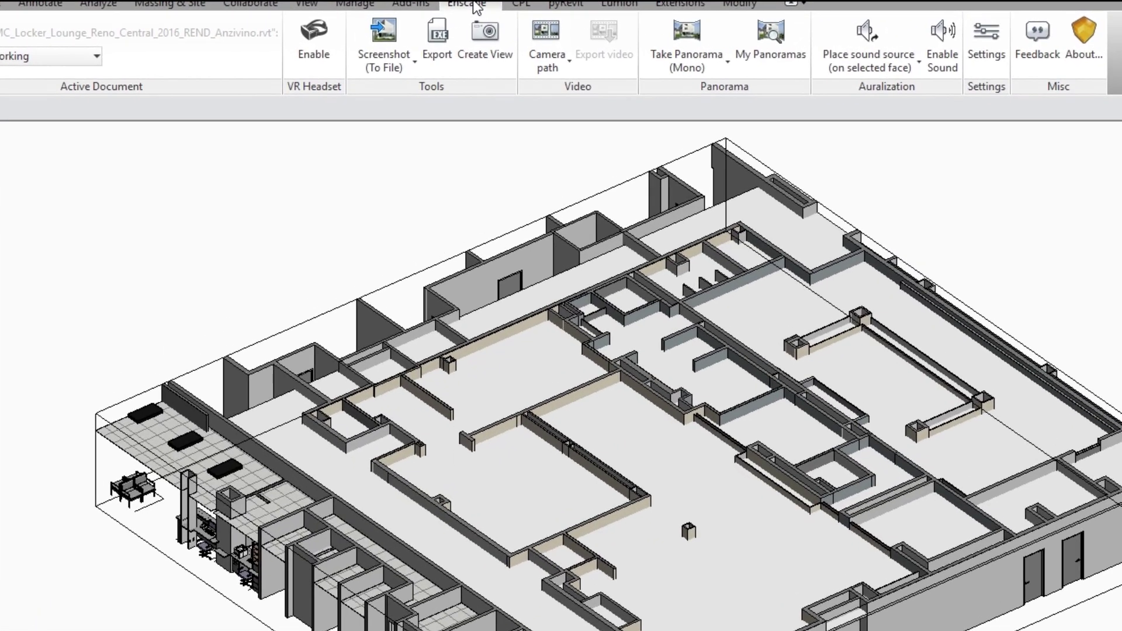
{"action": "left_click", "coordinate": [803, 44]}
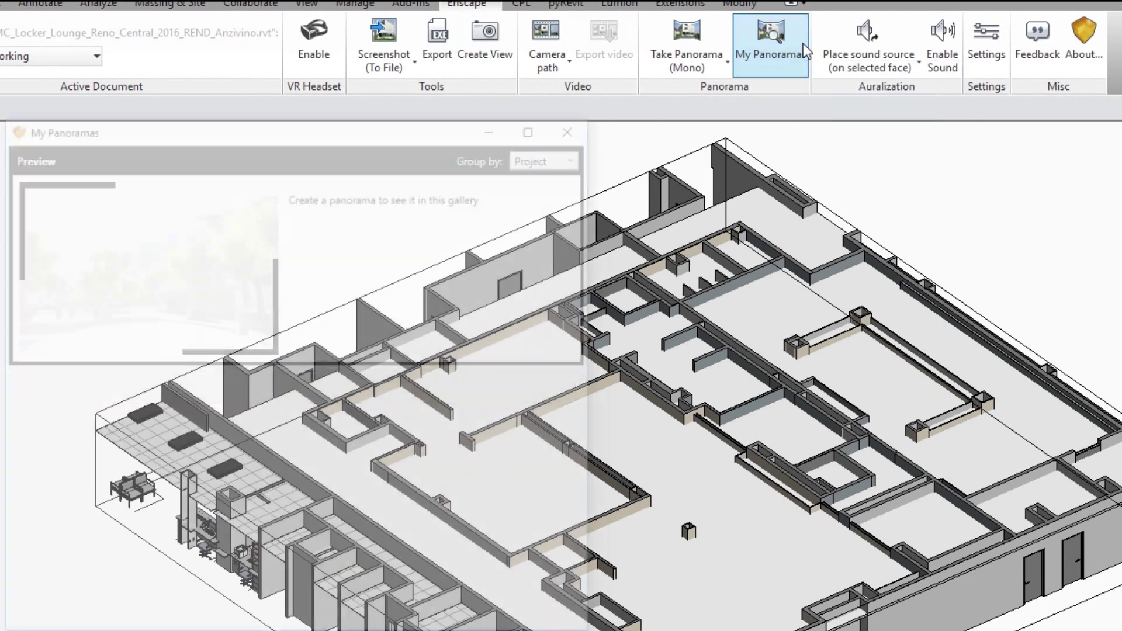
{"action": "left_click_drag", "start_coordinate": [304, 132], "coordinate": [346, 135]}
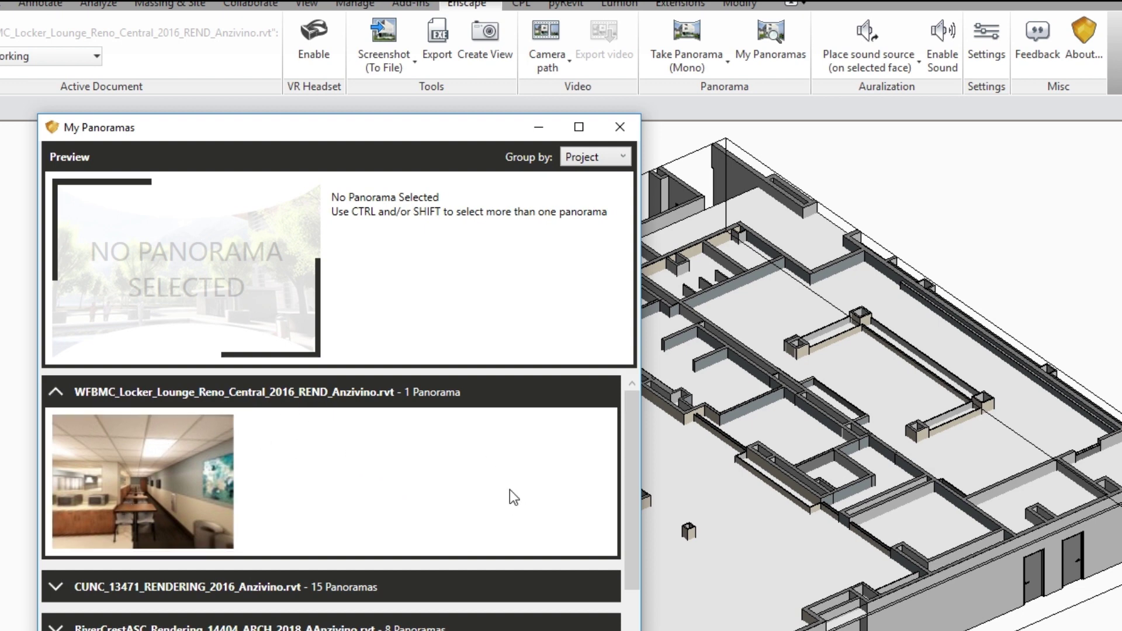
{"action": "left_click_drag", "start_coordinate": [340, 132], "coordinate": [344, 142]}
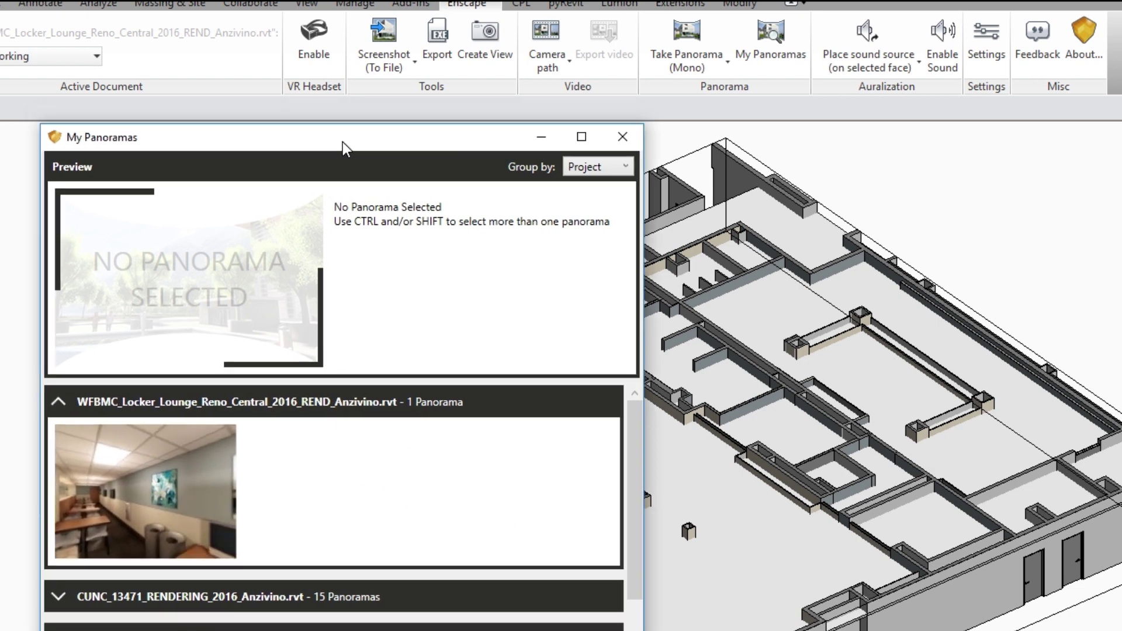
- Upload the WFBMC_Locker_Lounge_Reno_Central_2016_REND_Anzivino.rvt panorama to the cloud and copy its link address
{"action": "left_click", "coordinate": [166, 508]}
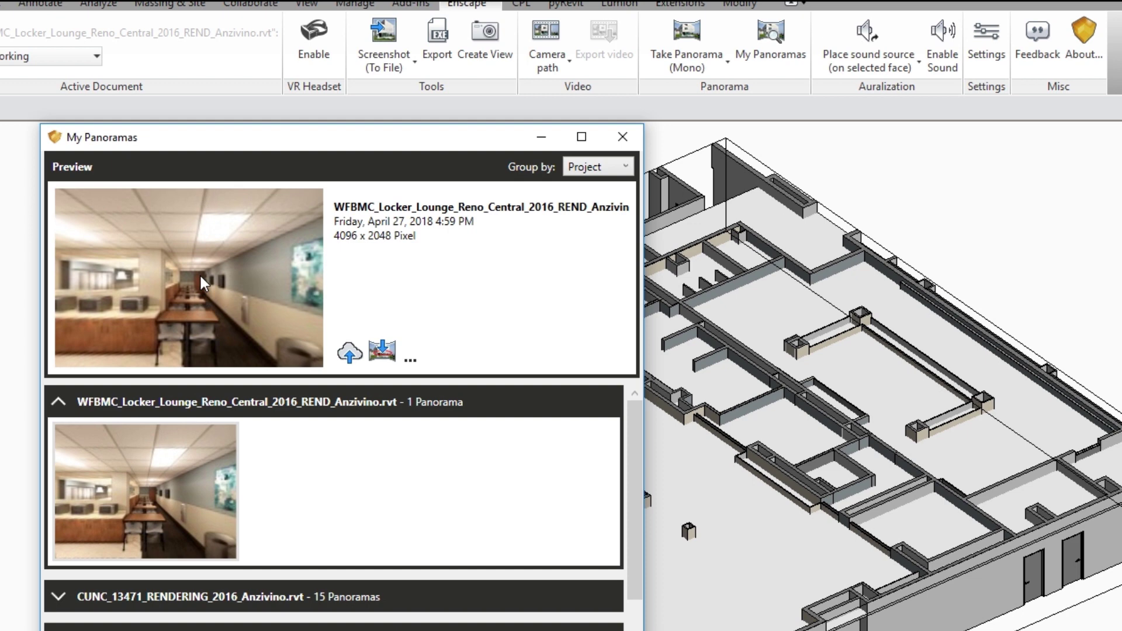
{"action": "left_click", "coordinate": [340, 362]}
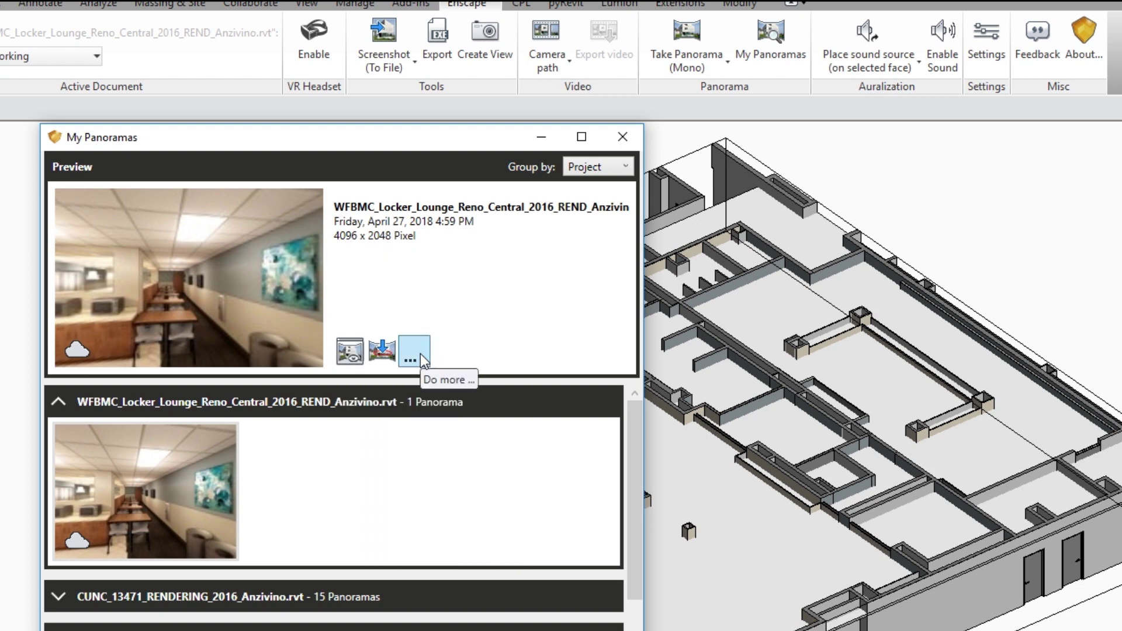
{"action": "left_click", "coordinate": [414, 357]}
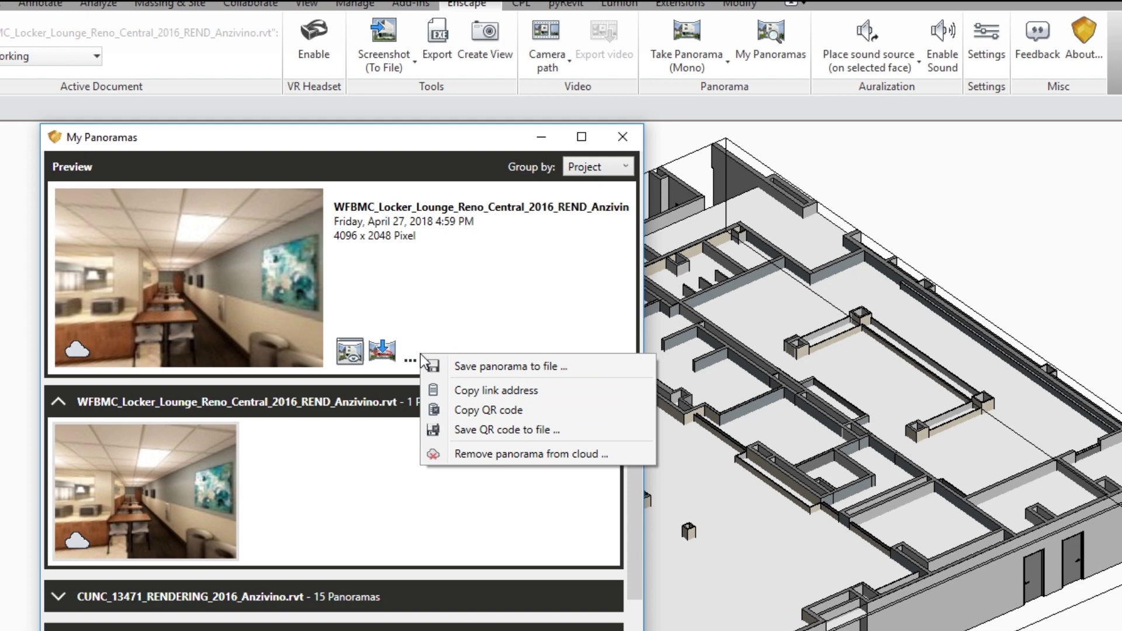
{"action": "left_click", "coordinate": [523, 397]}
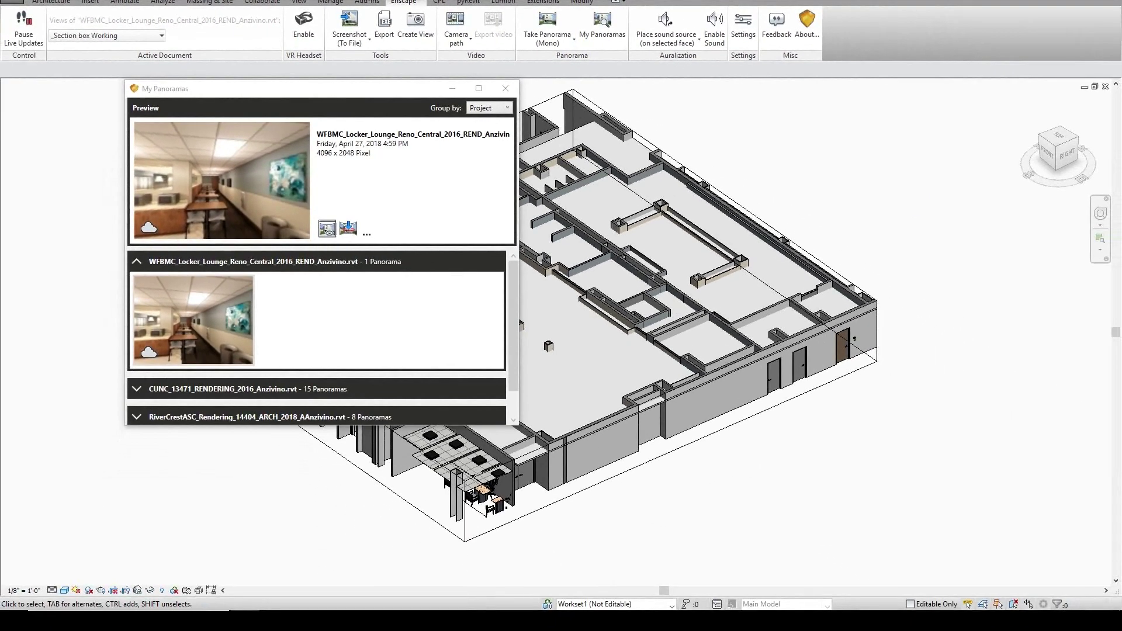
- Switch to Chrome, load the copied panorama link and maximize the browser window
{"action": "left_click_drag", "start_coordinate": [390, 425], "coordinate": [353, 427]}
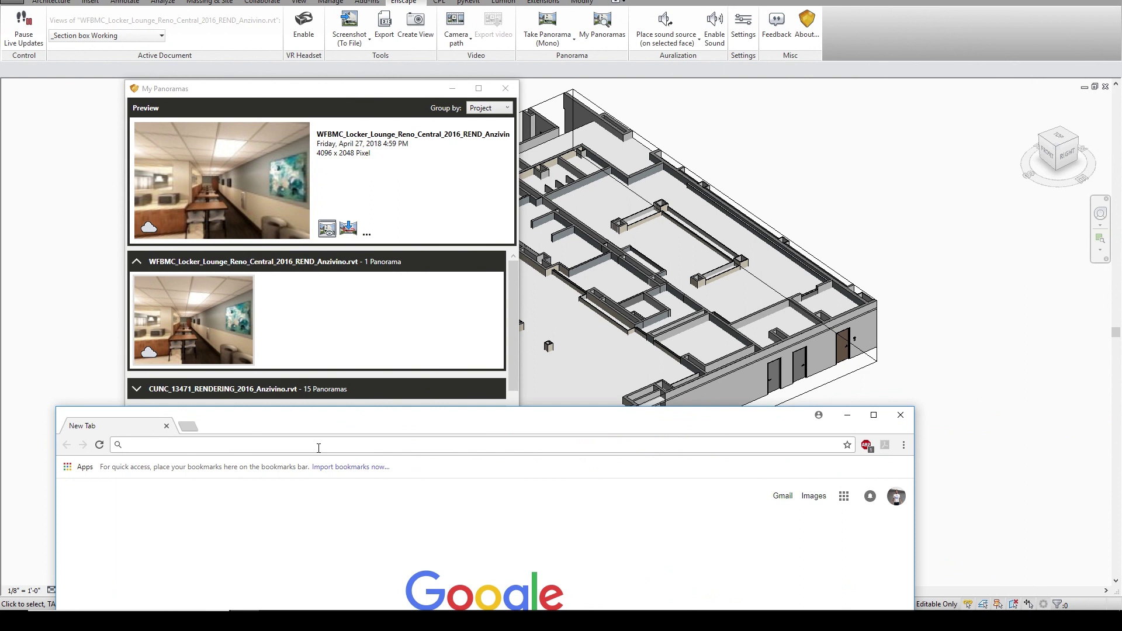
{"action": "key", "text": "ctrl+v"}
{"action": "key", "text": "Return"}
{"action": "left_click_drag", "start_coordinate": [334, 427], "coordinate": [515, 2]}
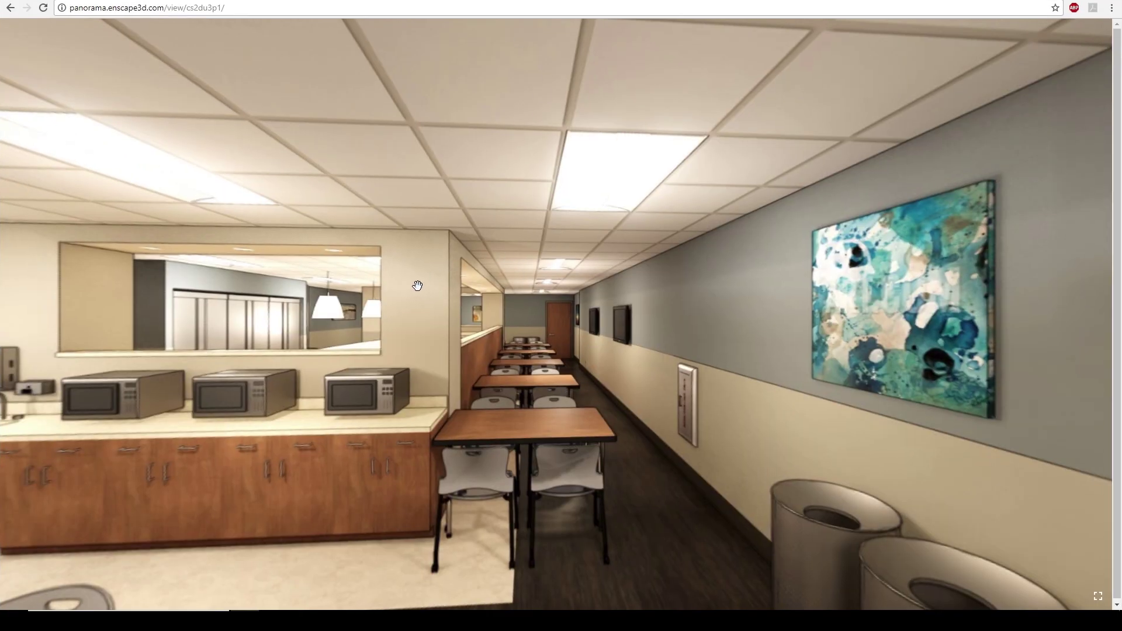
- Look around the lounge in the web panorama, from the dining tables and microwave counter back to the corridor
{"action": "left_click_drag", "start_coordinate": [417, 285], "coordinate": [595, 351]}
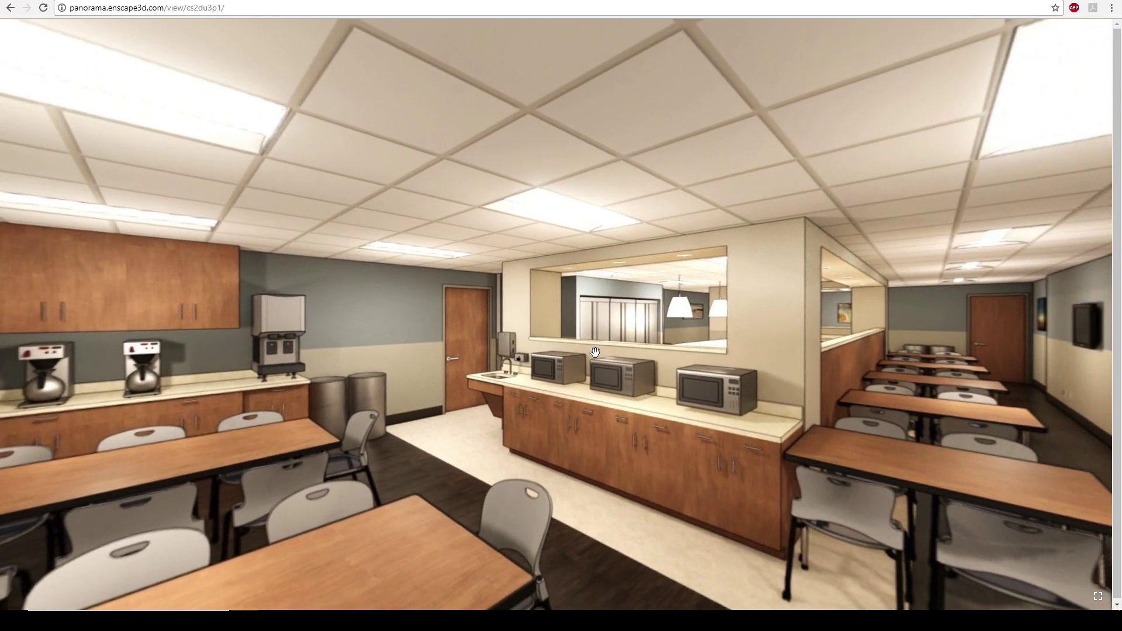
{"action": "left_click_drag", "start_coordinate": [852, 355], "coordinate": [724, 352]}
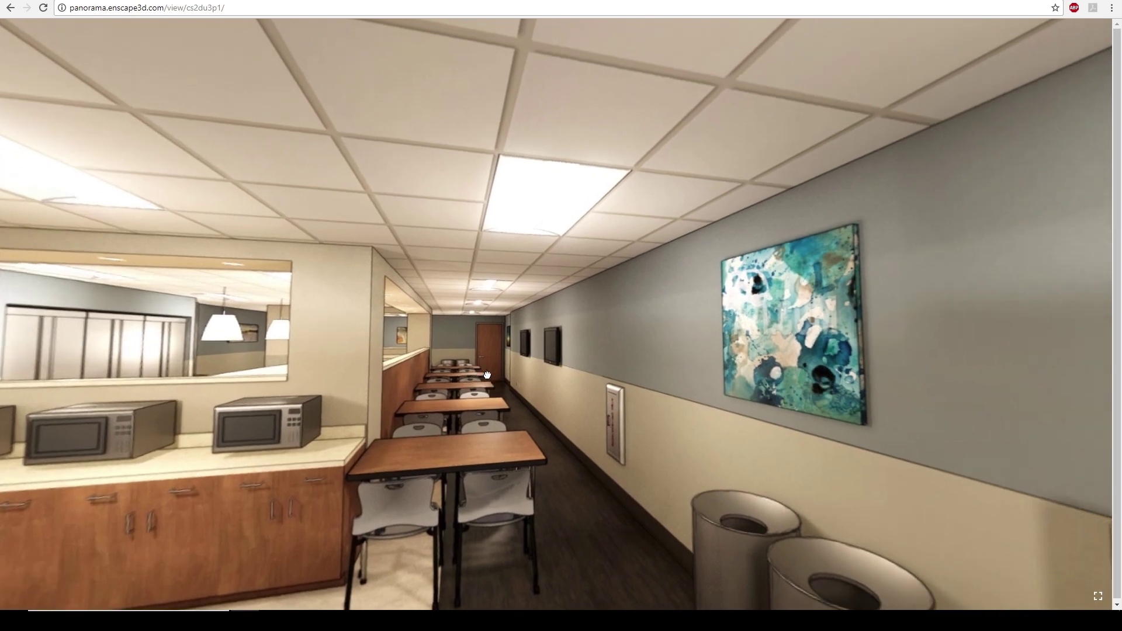